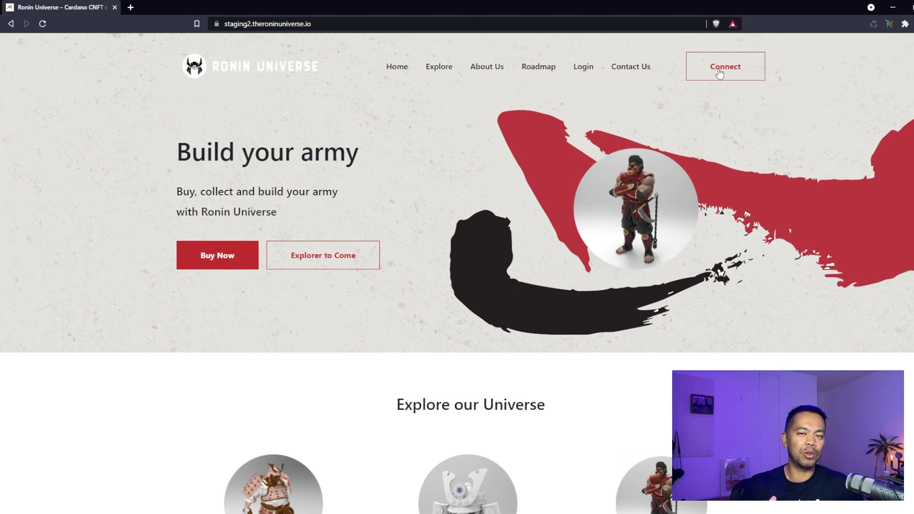
Load app.vyfi.io/vaults in a new tab, then dismiss its Connect Wallet window without connecting
{"action": "left_click", "coordinate": [130, 8]}
{"action": "type", "text": "app.vyfi.io/vaults"}
{"action": "key", "text": "Return"}
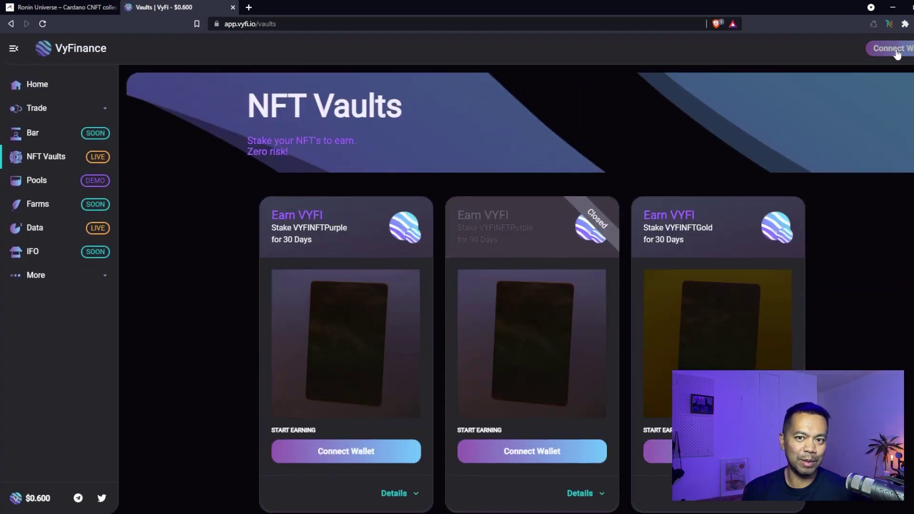
{"action": "left_click", "coordinate": [897, 50]}
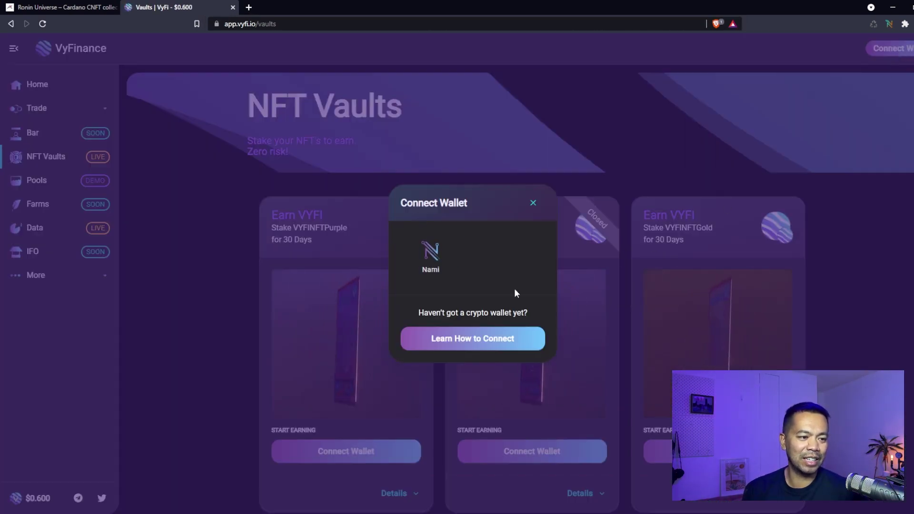
{"action": "left_click", "coordinate": [533, 203]}
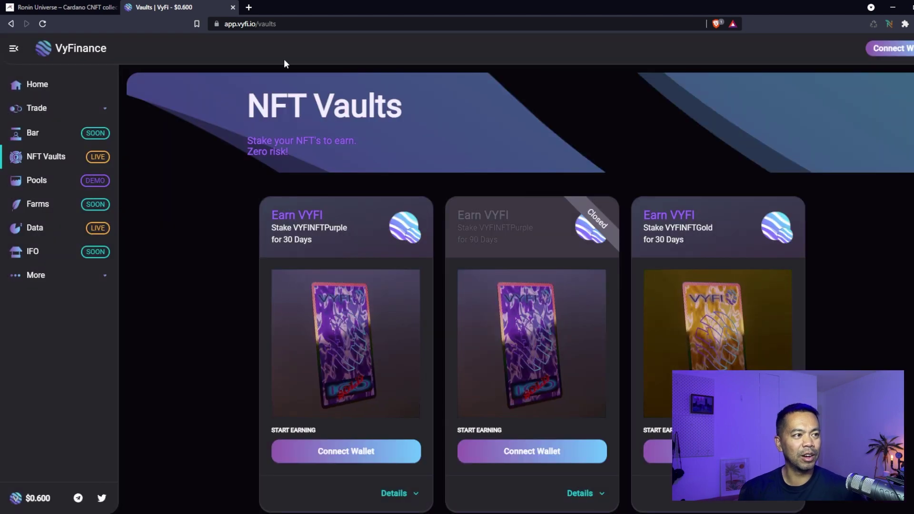
Back on Ronin Universe, connect the Nami wallet through the Connect menu
{"action": "left_click", "coordinate": [62, 7]}
{"action": "left_click", "coordinate": [751, 75]}
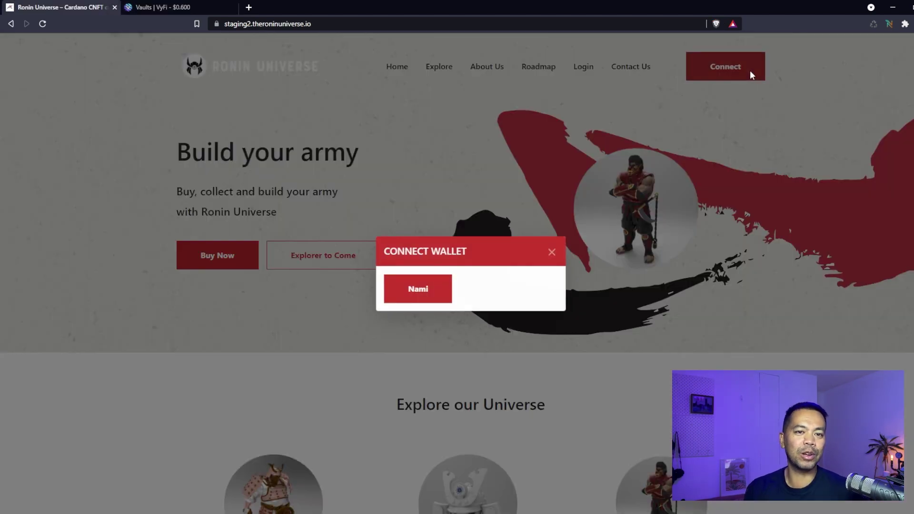
{"action": "left_click", "coordinate": [424, 294]}
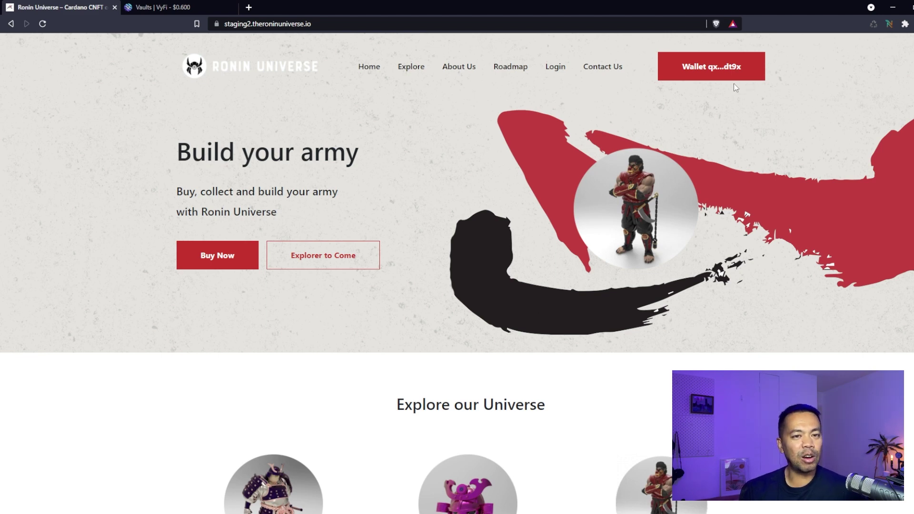
Open the wallet's NFT Collection and highlight CardanoRonin#58's Rare rarity and Discord/Twitter details
{"action": "left_click", "coordinate": [713, 79]}
{"action": "left_click", "coordinate": [676, 98]}
{"action": "scroll", "coordinate": [364, 314], "scroll_direction": "down", "scroll_amount": 3}
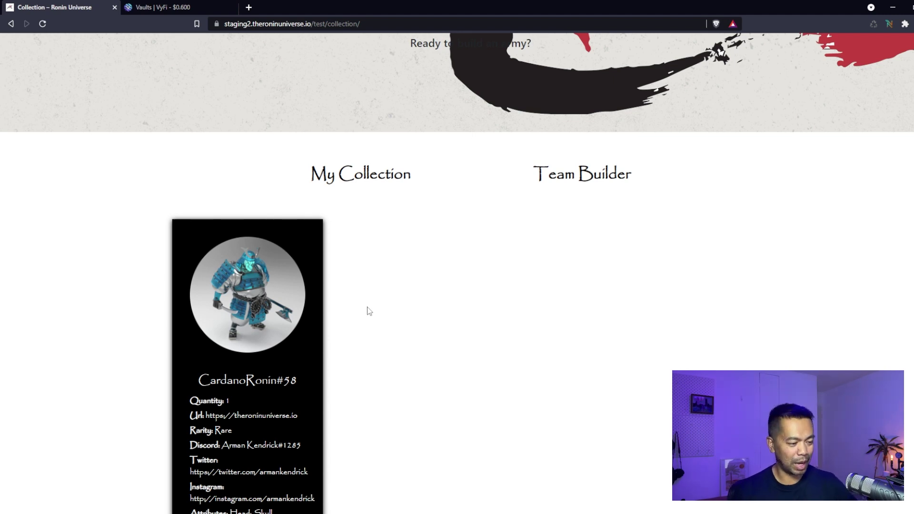
{"action": "scroll", "coordinate": [366, 329], "scroll_direction": "down", "scroll_amount": 3}
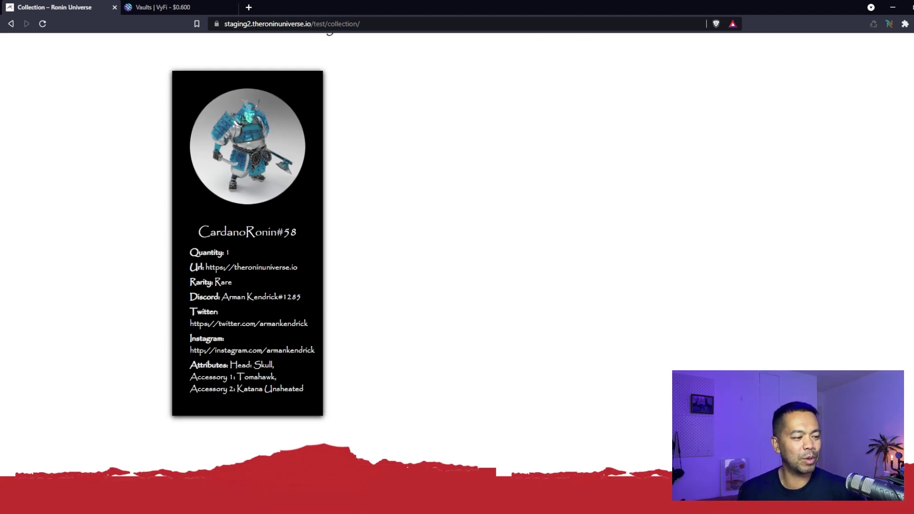
{"action": "double_click", "coordinate": [224, 283]}
{"action": "left_click_drag", "start_coordinate": [190, 296], "coordinate": [236, 332]}
{"action": "left_click", "coordinate": [279, 337]}
Return to the top of the page and go to the Team Builder page
{"action": "scroll", "coordinate": [429, 376], "scroll_direction": "up", "scroll_amount": 1}
{"action": "scroll", "coordinate": [376, 333], "scroll_direction": "up", "scroll_amount": 2}
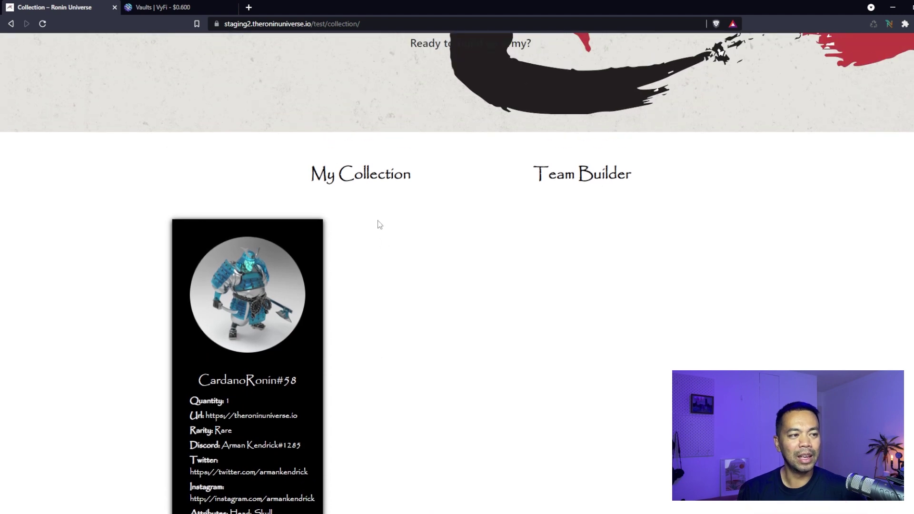
{"action": "left_click", "coordinate": [580, 180]}
{"action": "scroll", "coordinate": [506, 279], "scroll_direction": "down", "scroll_amount": 1}
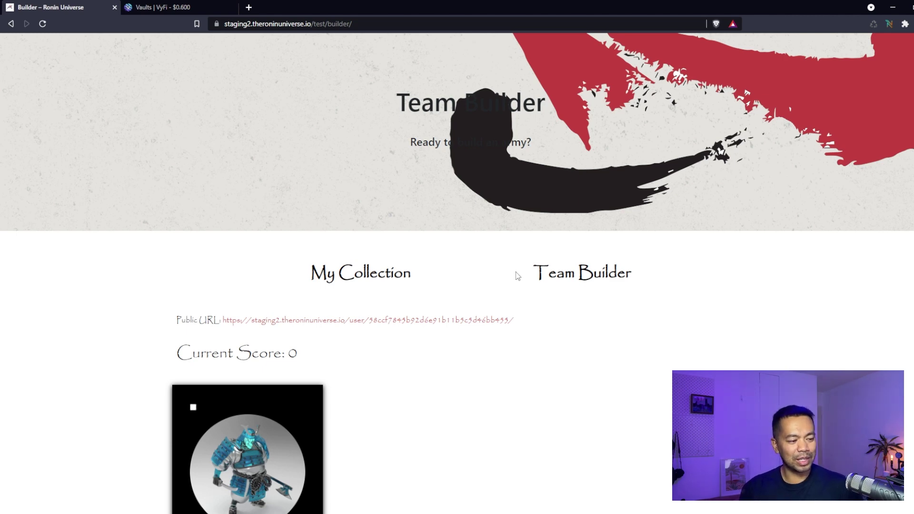
{"action": "scroll", "coordinate": [357, 374], "scroll_direction": "down", "scroll_amount": 3}
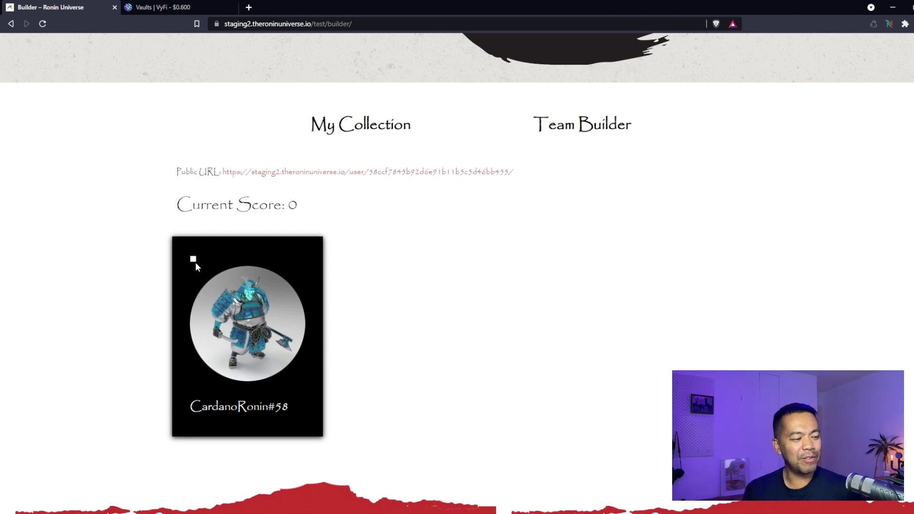
{"action": "left_click_drag", "start_coordinate": [176, 205], "coordinate": [301, 206]}
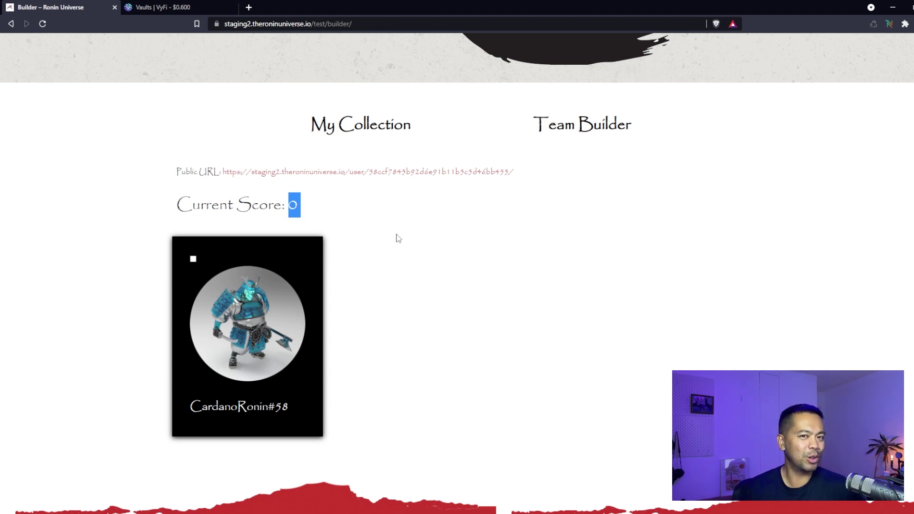
Check the CardanoRonin#58 card in Team Builder and save, bringing the score to 4
{"action": "scroll", "coordinate": [399, 238], "scroll_direction": "up", "scroll_amount": 4}
{"action": "left_click", "coordinate": [689, 65]}
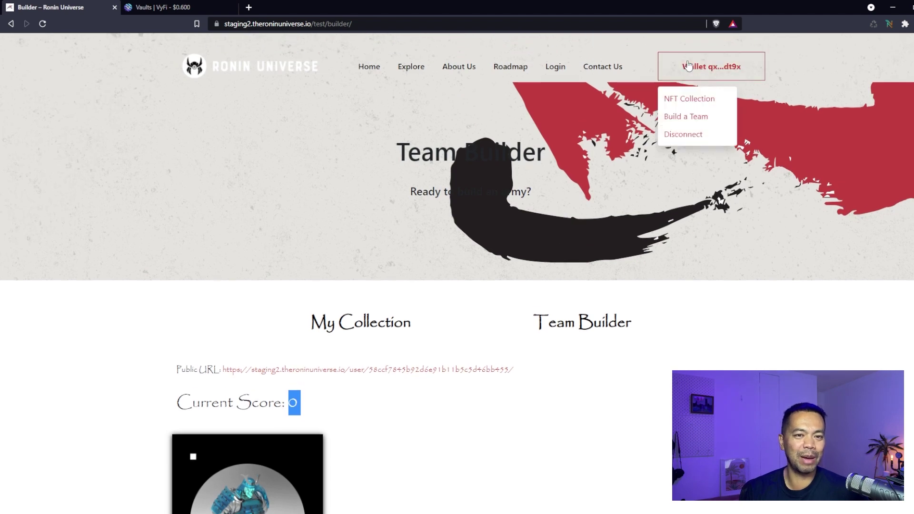
{"action": "left_click", "coordinate": [562, 147]}
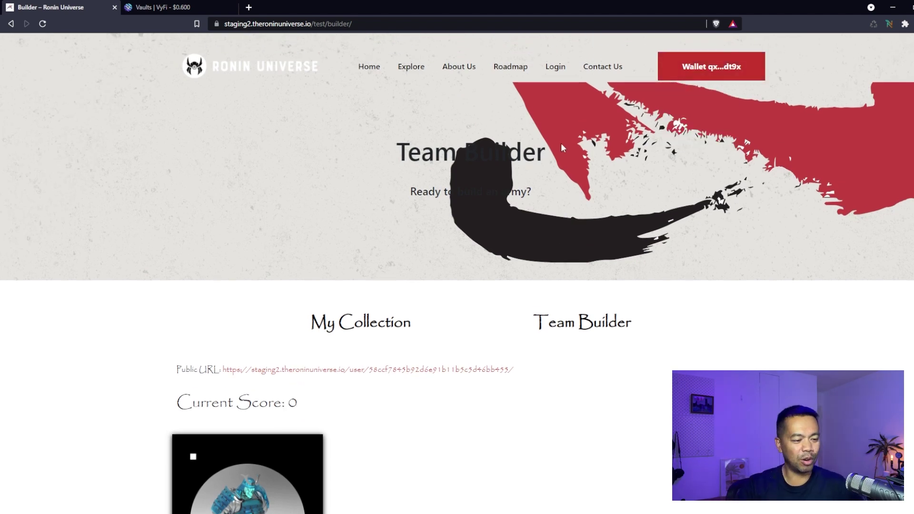
{"action": "scroll", "coordinate": [455, 311], "scroll_direction": "down", "scroll_amount": 3}
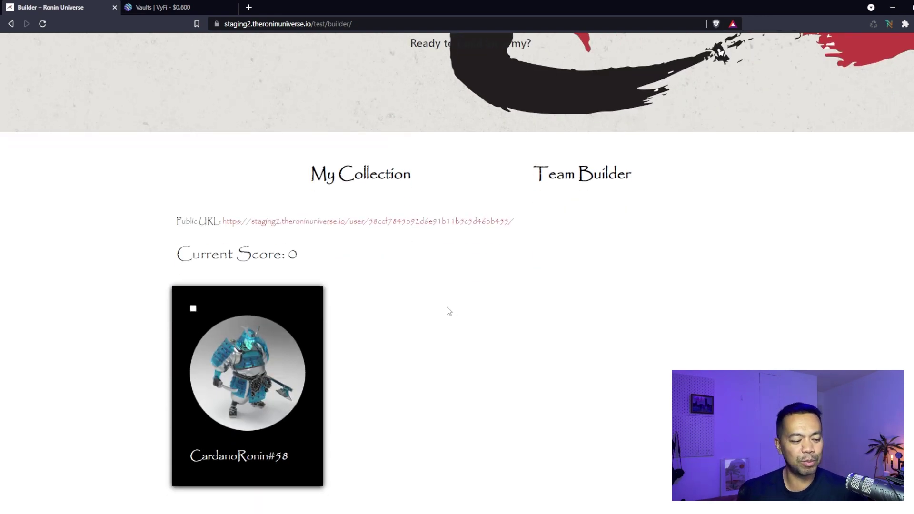
{"action": "scroll", "coordinate": [419, 308], "scroll_direction": "down", "scroll_amount": 4}
{"action": "left_click", "coordinate": [193, 110]}
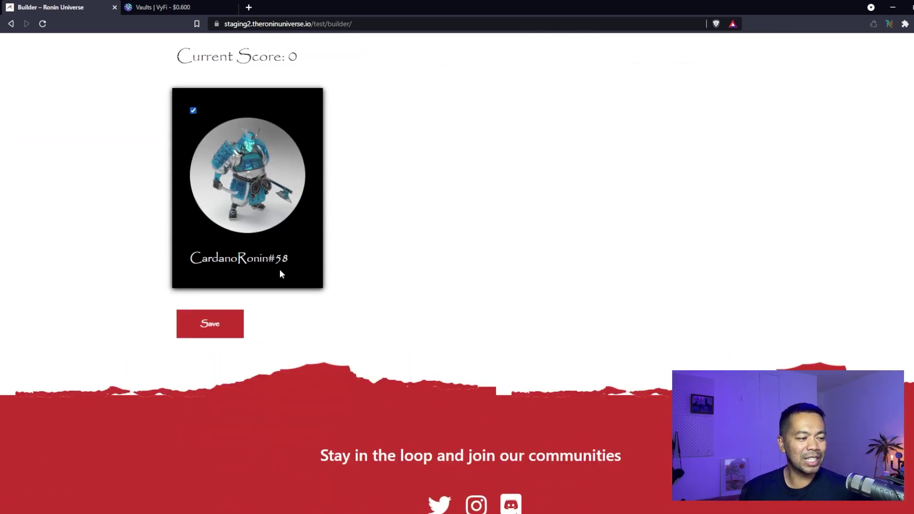
{"action": "scroll", "coordinate": [296, 291], "scroll_direction": "up", "scroll_amount": 2}
{"action": "left_click", "coordinate": [208, 427]}
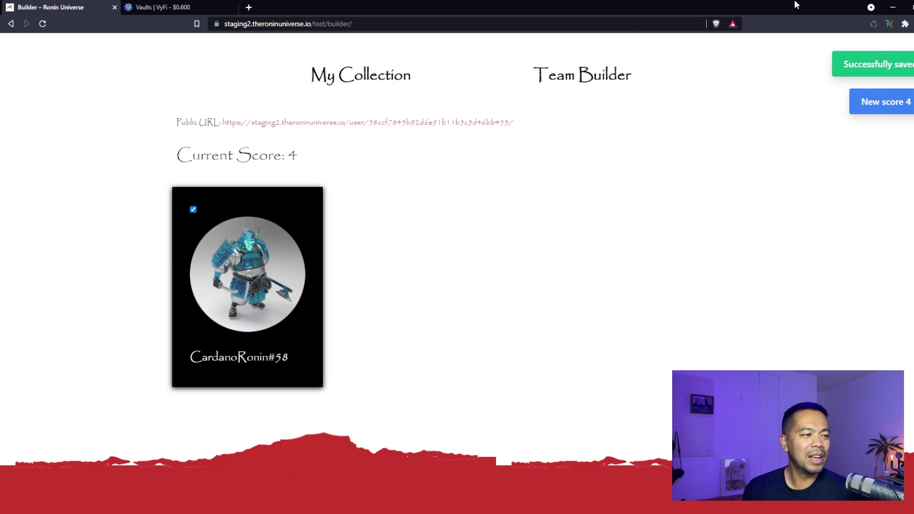
Open the Public URL team page in a new tab and select the user ID hash in its address
{"action": "right_click", "coordinate": [435, 125]}
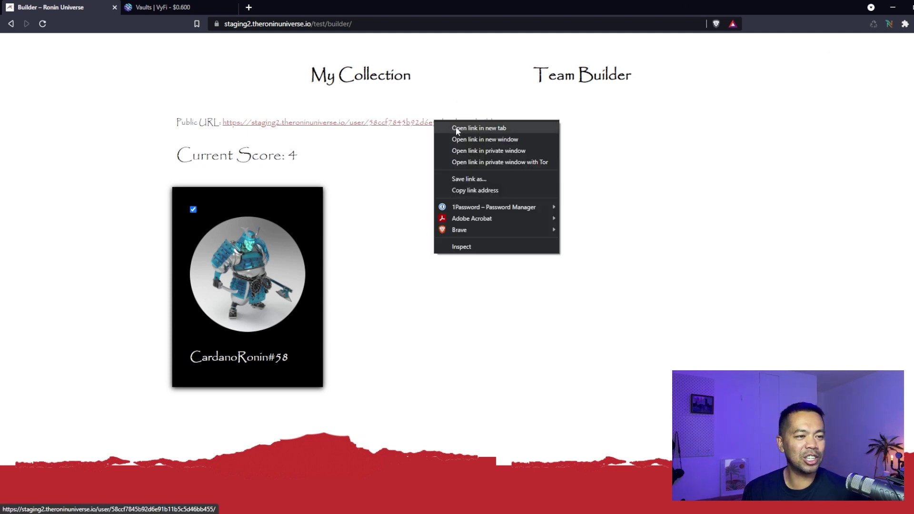
{"action": "left_click", "coordinate": [446, 187]}
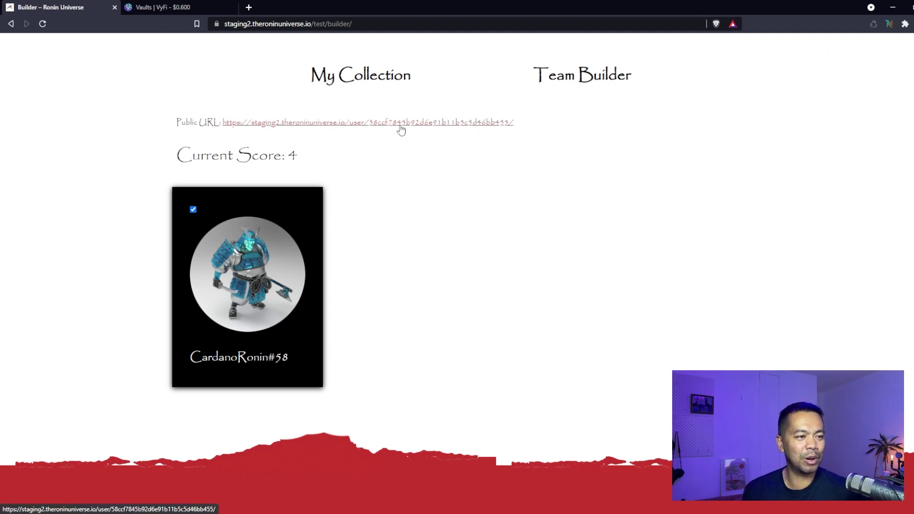
{"action": "middle_click", "coordinate": [372, 126]}
{"action": "left_click", "coordinate": [181, 7]}
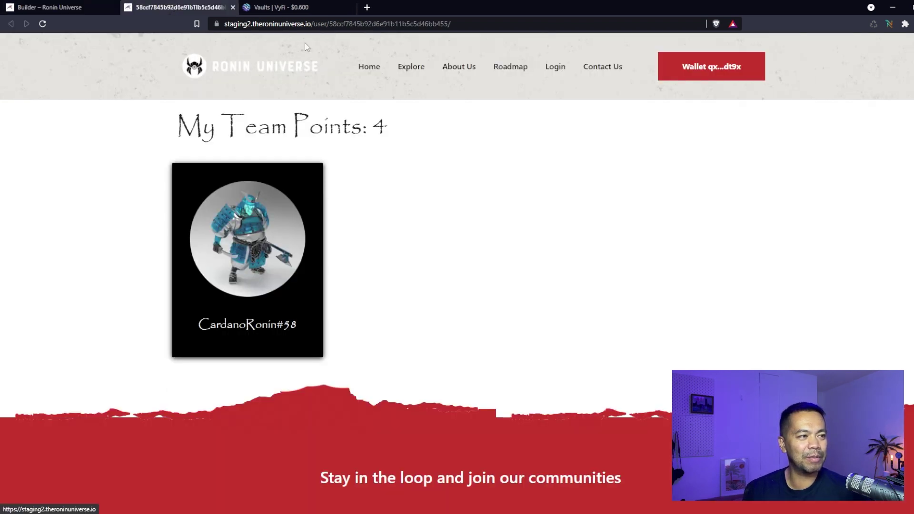
{"action": "left_click_drag", "start_coordinate": [352, 23], "coordinate": [472, 23]}
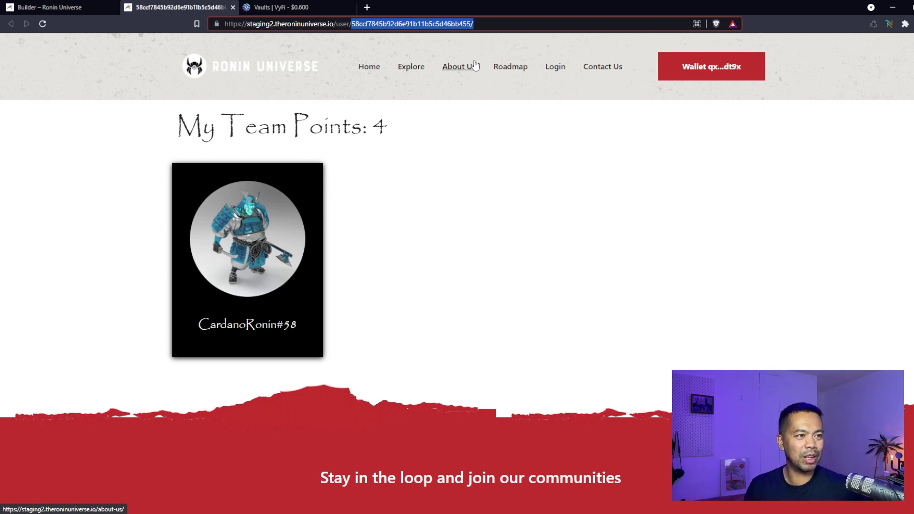
{"action": "double_click", "coordinate": [437, 24]}
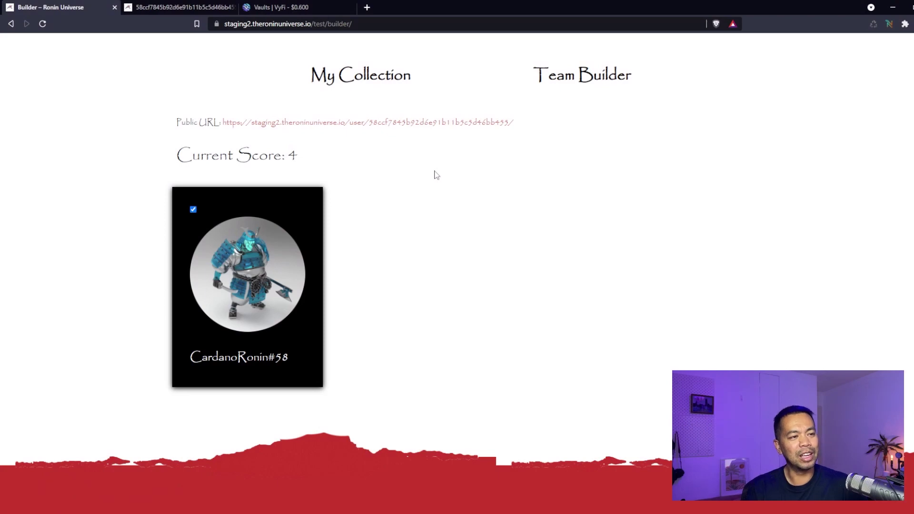
{"action": "scroll", "coordinate": [491, 291], "scroll_direction": "down", "scroll_amount": 1}
{"action": "scroll", "coordinate": [490, 291], "scroll_direction": "up", "scroll_amount": 4}
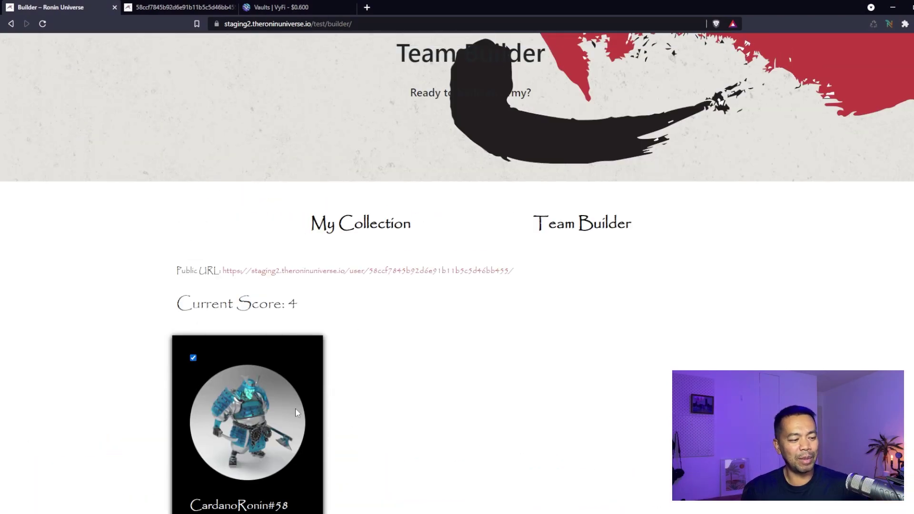
{"action": "scroll", "coordinate": [548, 227], "scroll_direction": "up", "scroll_amount": 2}
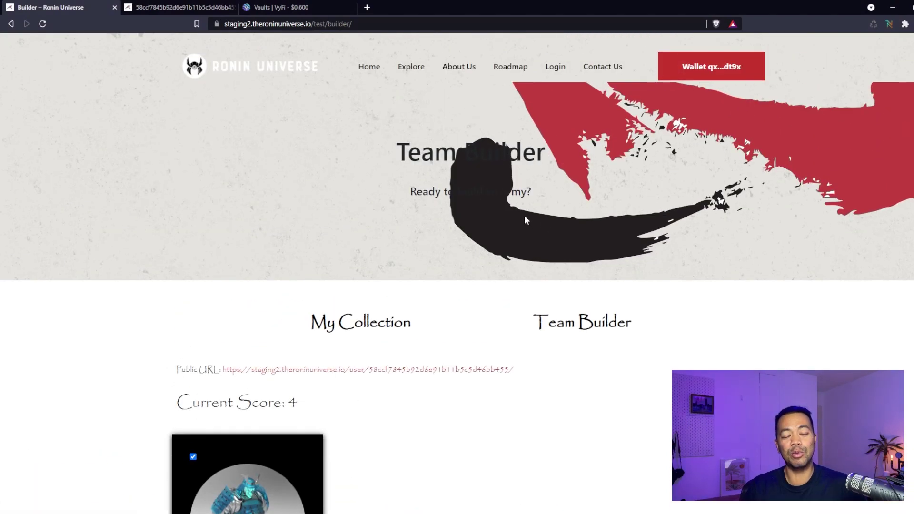
{"action": "scroll", "coordinate": [491, 206], "scroll_direction": "down", "scroll_amount": 4}
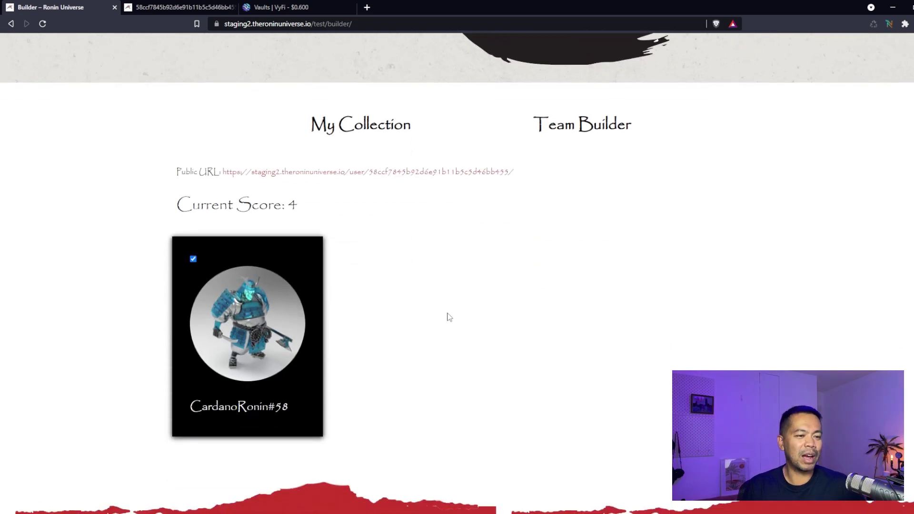
{"action": "scroll", "coordinate": [449, 316], "scroll_direction": "down", "scroll_amount": 4}
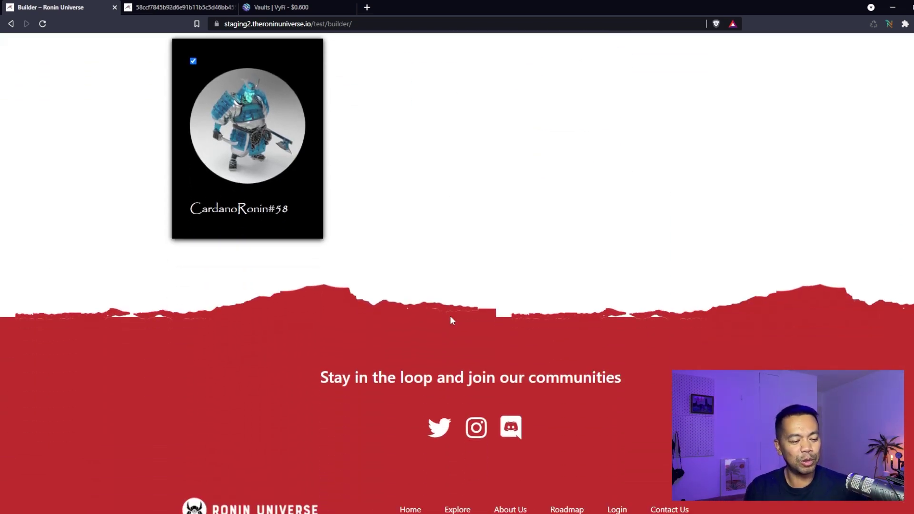
{"action": "scroll", "coordinate": [450, 317], "scroll_direction": "up", "scroll_amount": 2}
{"action": "scroll", "coordinate": [419, 270], "scroll_direction": "up", "scroll_amount": 6}
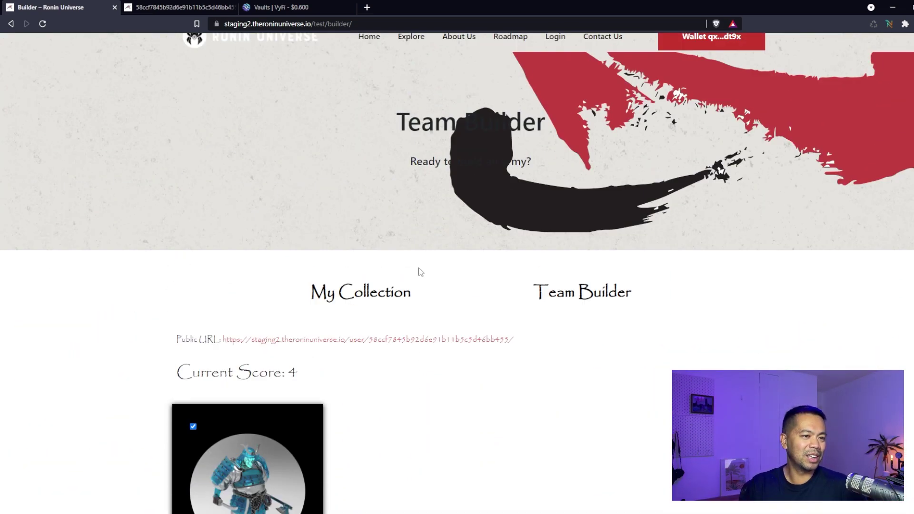